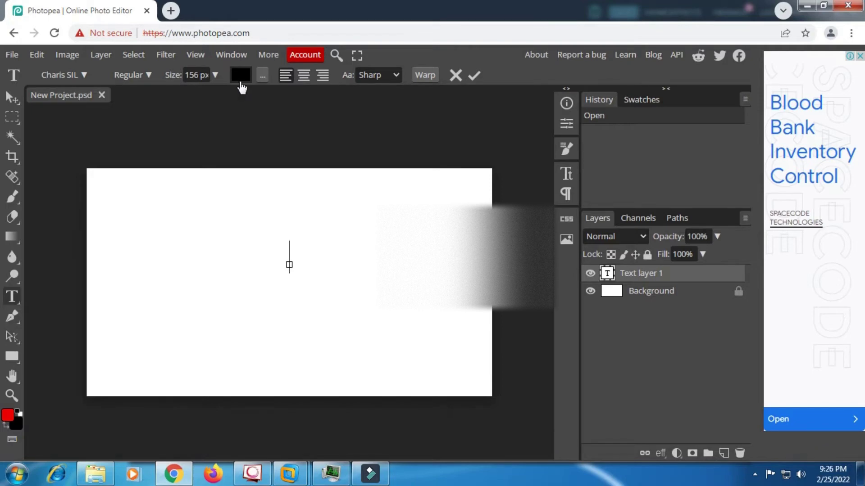
- Enter the text "PHOTOPEA TUTORIAL" on the canvas and center-align it
{"action": "type", "text": "PHOTO"}
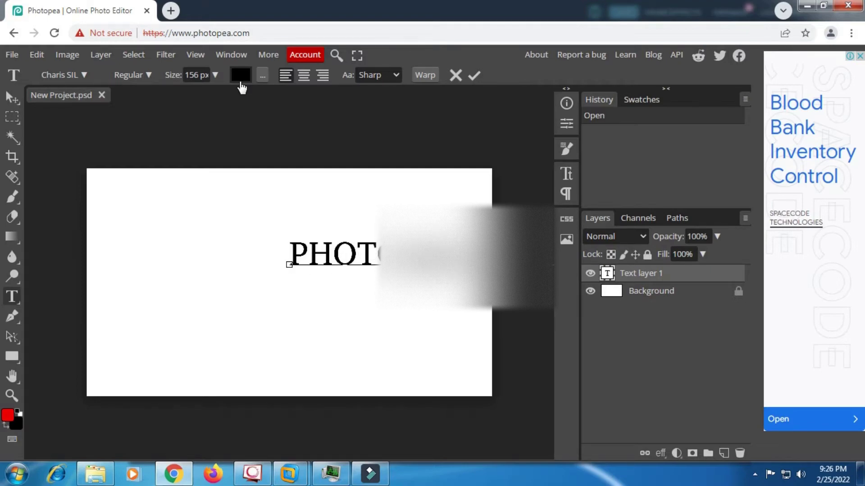
{"action": "left_click", "coordinate": [303, 79]}
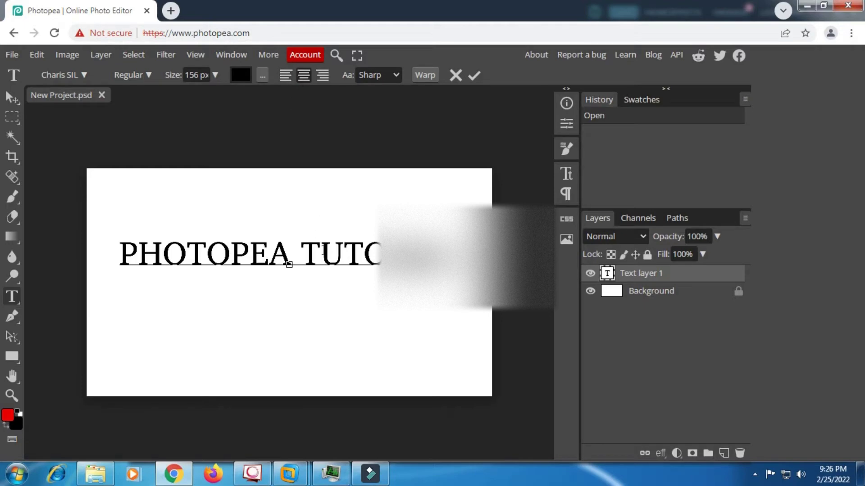
- Set the whole "PHOTOPEA TUTORIAL" text to the Coda Caption ExtraBold font at 136 px
{"action": "double_click", "coordinate": [122, 255]}
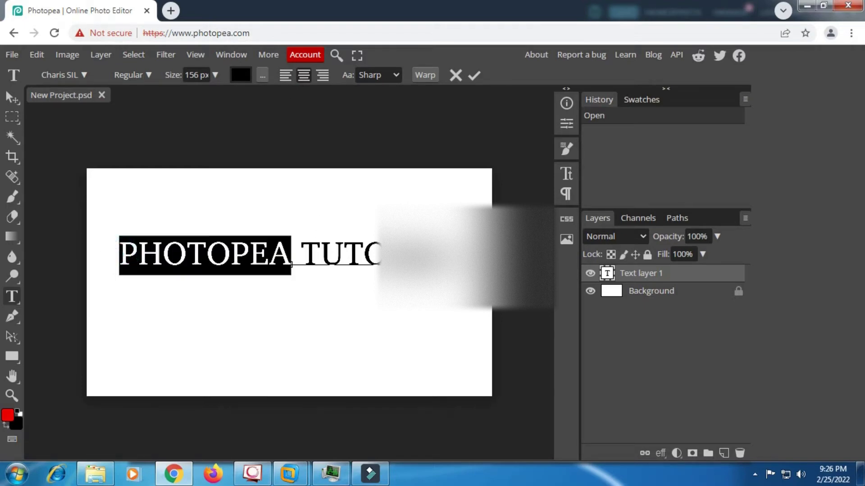
{"action": "left_click", "coordinate": [120, 249]}
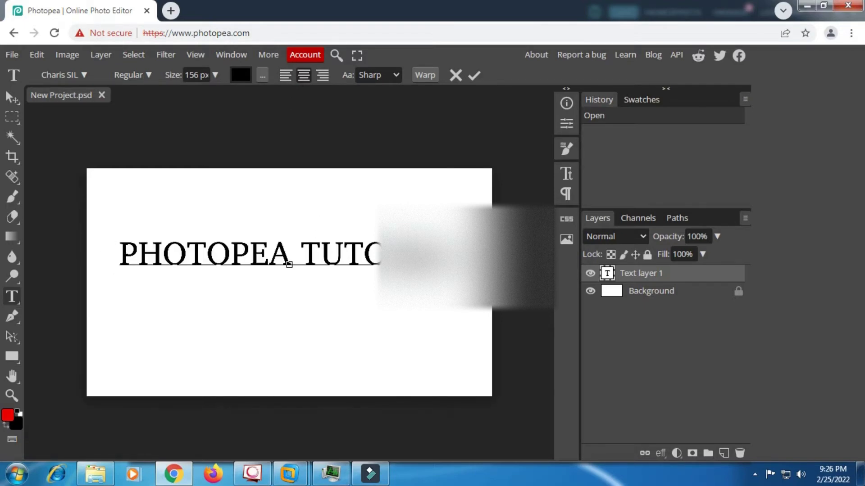
{"action": "key", "text": "ctrl+a"}
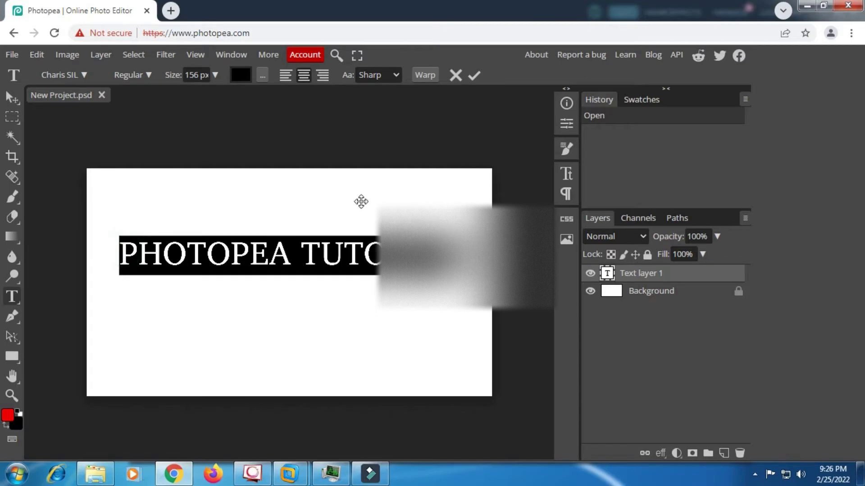
{"action": "left_click", "coordinate": [88, 75]}
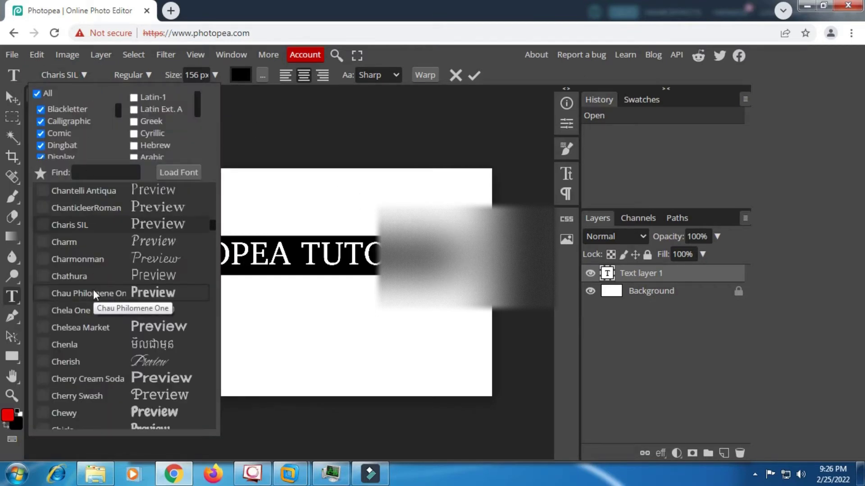
{"action": "scroll", "coordinate": [93, 290], "scroll_direction": "down", "scroll_amount": 2}
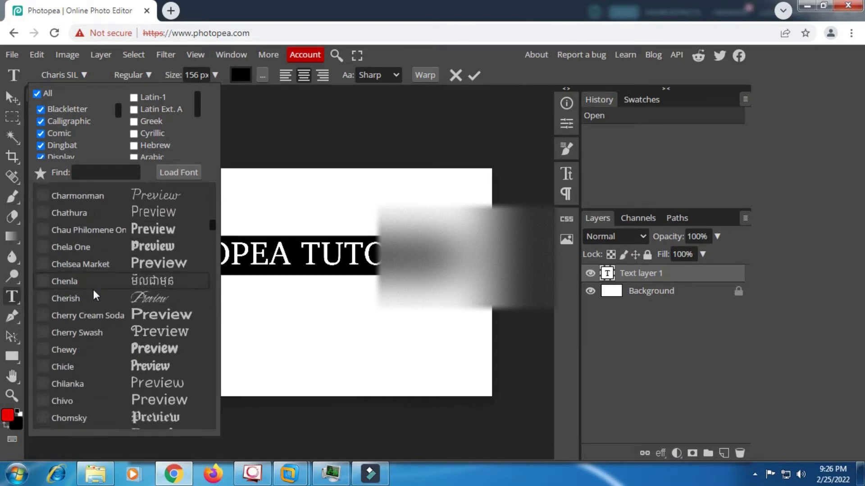
{"action": "scroll", "coordinate": [93, 290], "scroll_direction": "down", "scroll_amount": 3}
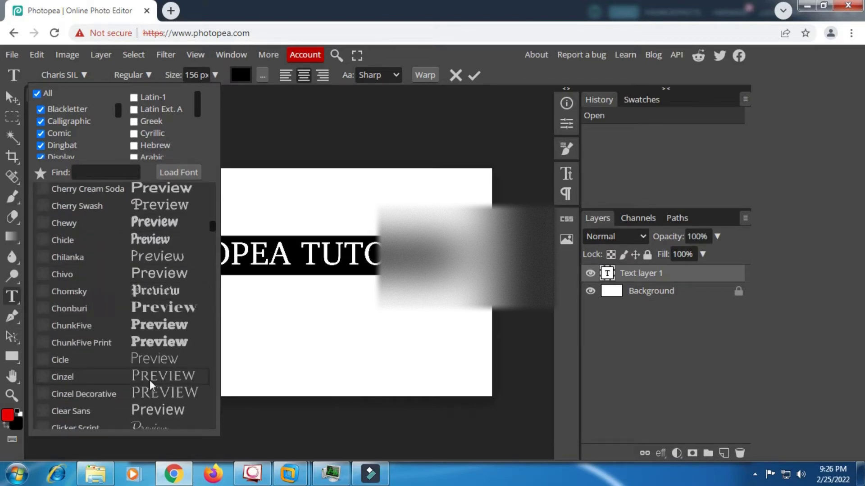
{"action": "scroll", "coordinate": [145, 342], "scroll_direction": "down", "scroll_amount": 3}
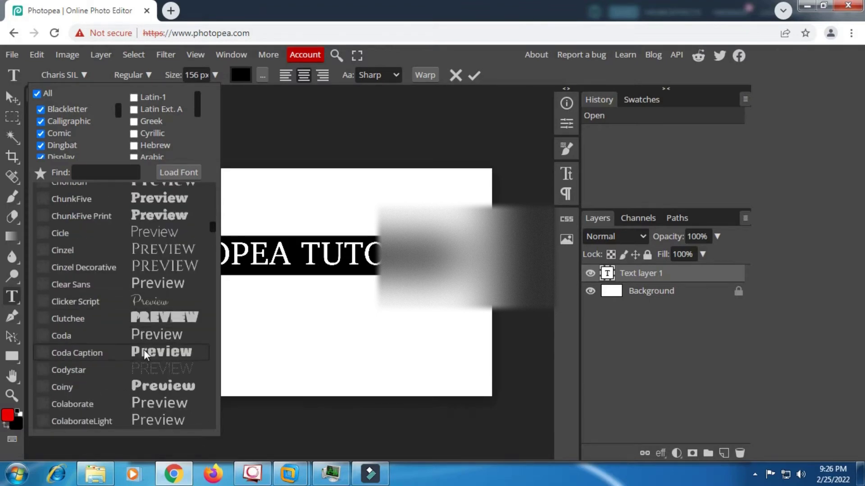
{"action": "left_click", "coordinate": [145, 353]}
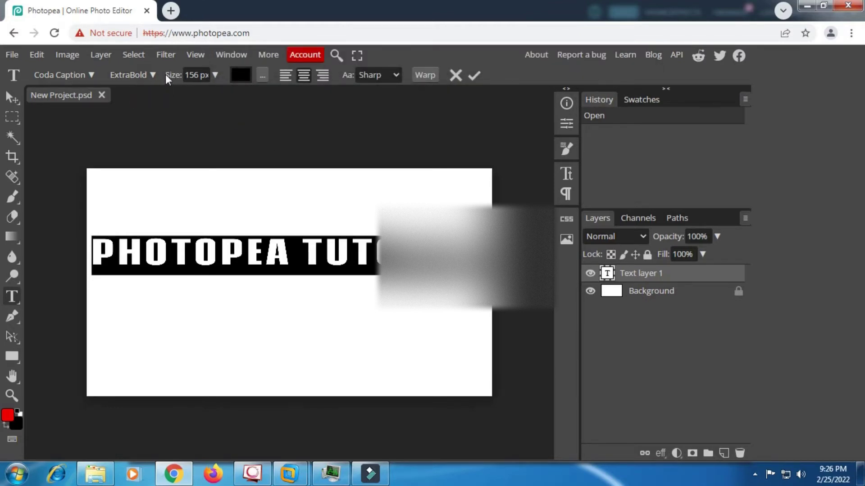
{"action": "left_click_drag", "start_coordinate": [169, 75], "coordinate": [159, 75]}
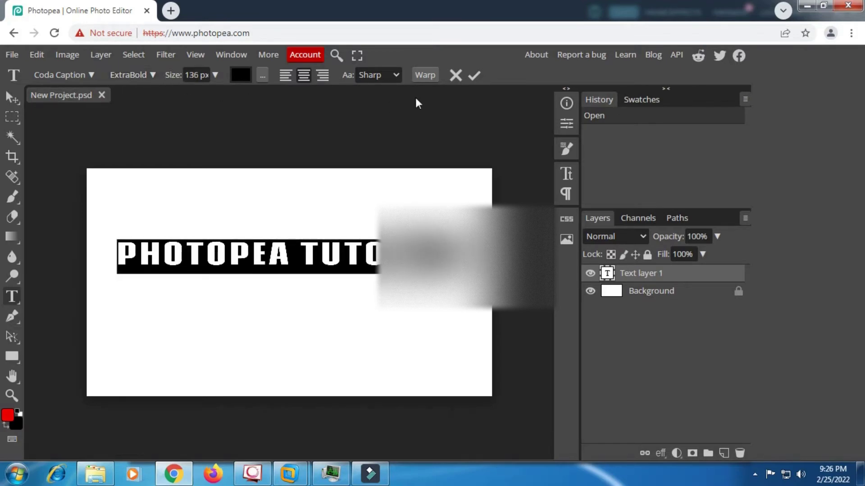
- Open the text's warp settings and try the Arc Lower, Arc and Shell Upper styles, with vertical distortion at -14%
{"action": "left_click", "coordinate": [432, 75]}
{"action": "left_click_drag", "start_coordinate": [215, 145], "coordinate": [535, 126]}
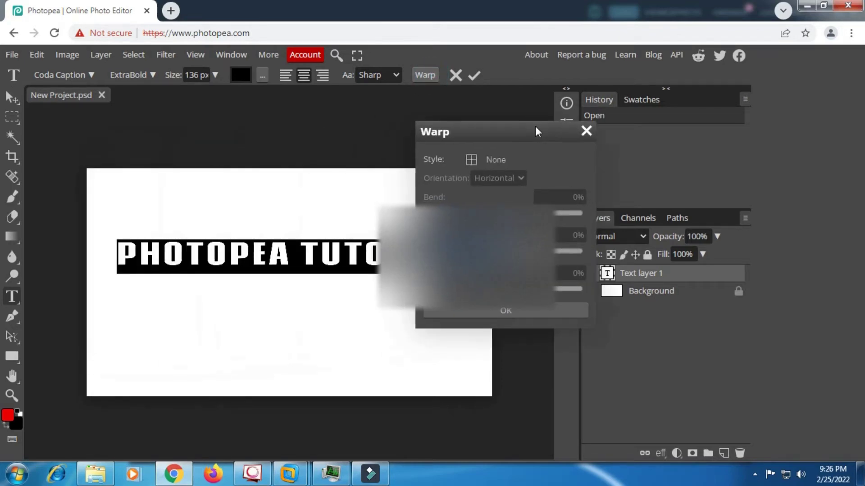
{"action": "left_click", "coordinate": [471, 161]}
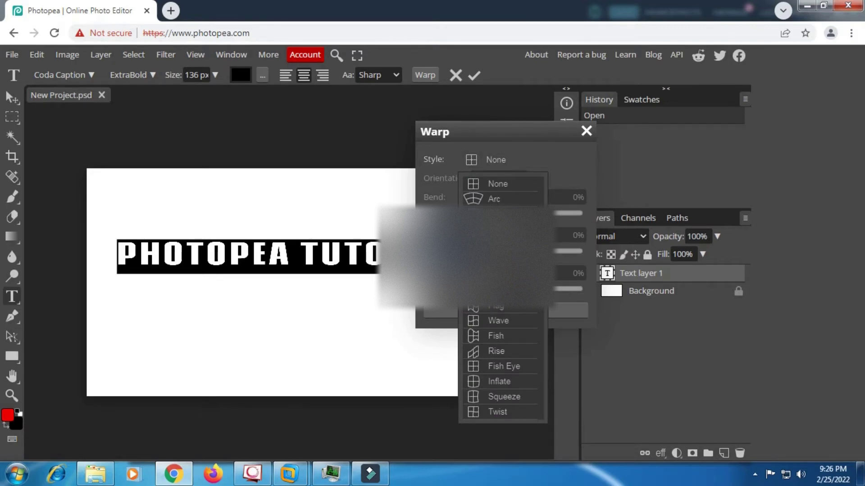
{"action": "left_click", "coordinate": [495, 214]}
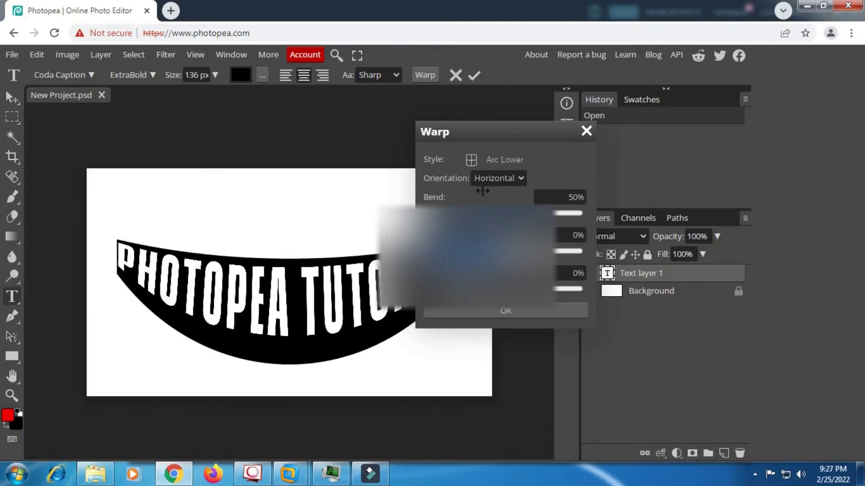
{"action": "left_click", "coordinate": [491, 160]}
{"action": "left_click", "coordinate": [492, 198]}
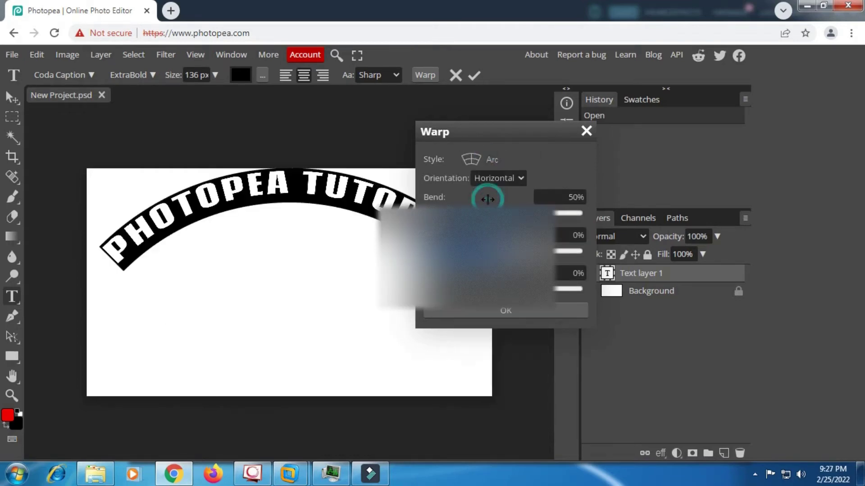
{"action": "left_click", "coordinate": [488, 159]}
{"action": "left_click", "coordinate": [495, 291]}
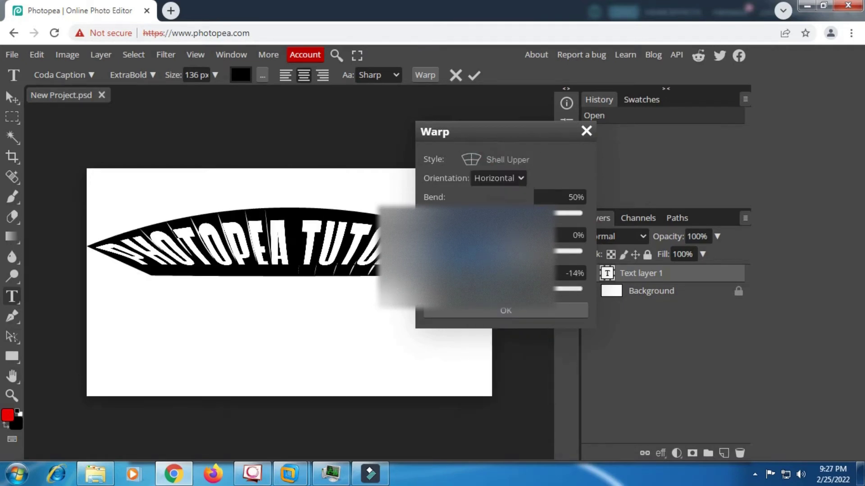
- Switch the text warp to the Arc style and set its bend to 43%
{"action": "left_click", "coordinate": [476, 158]}
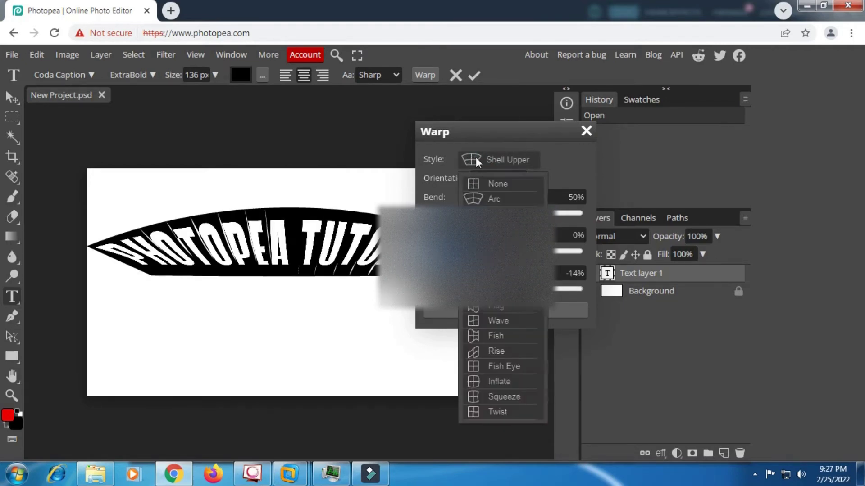
{"action": "left_click", "coordinate": [489, 199]}
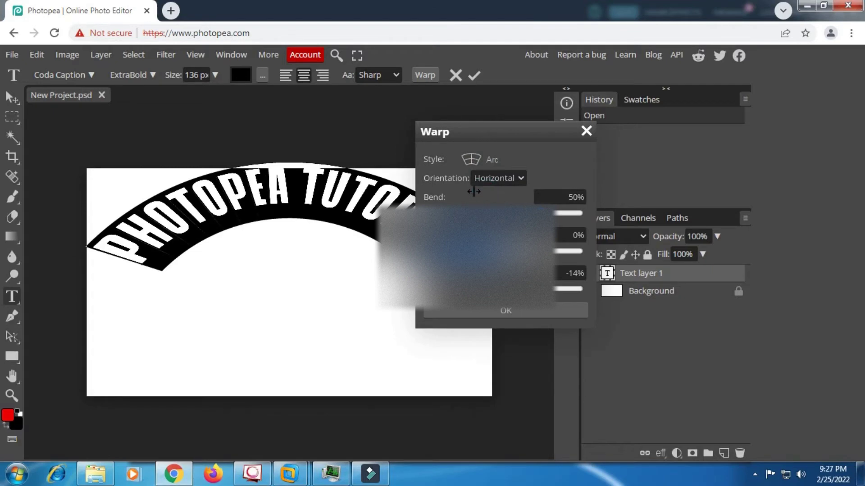
{"action": "left_click", "coordinate": [492, 159]}
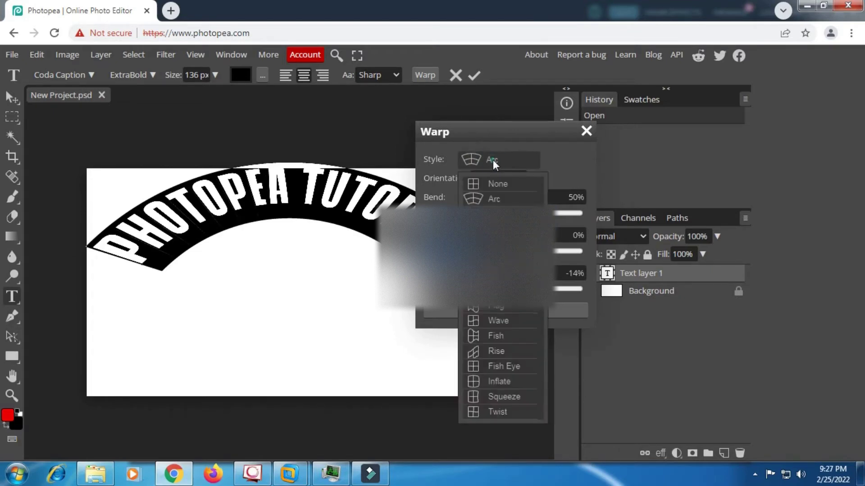
{"action": "left_click", "coordinate": [490, 199]}
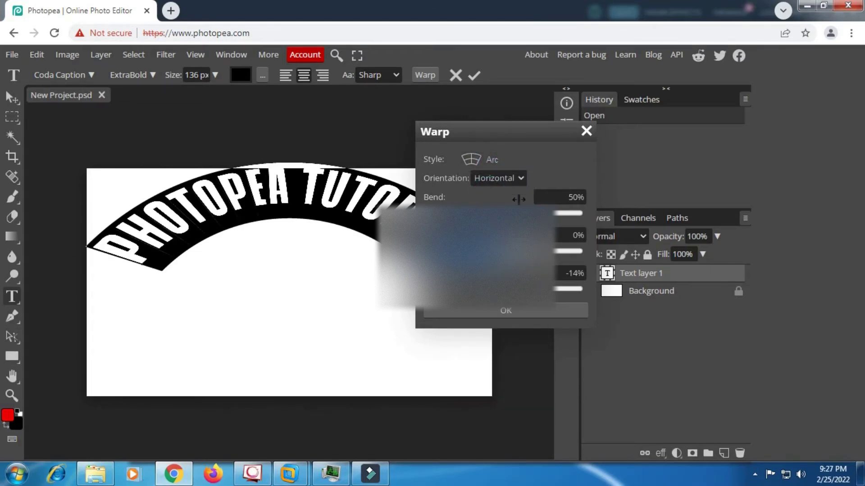
{"action": "mouse_move", "coordinate": [519, 200]}
{"action": "left_mouse_down"}
{"action": "mouse_move", "coordinate": [505, 199]}
{"action": "mouse_move", "coordinate": [515, 200]}
{"action": "left_mouse_up"}
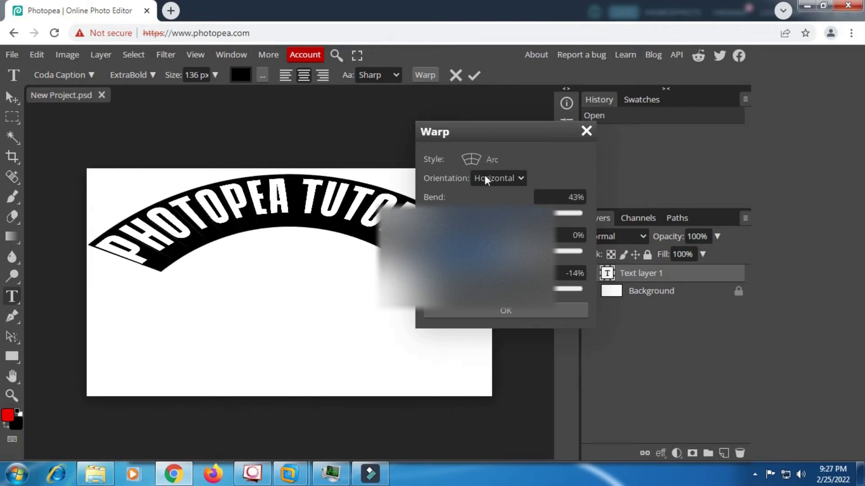
- Apply the Arch warp style to the text with a horizontal bend of 50%
{"action": "left_click", "coordinate": [480, 159]}
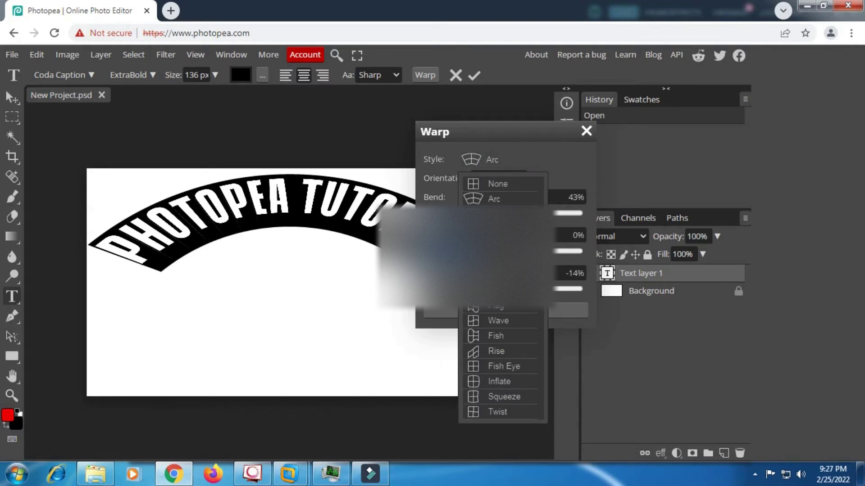
{"action": "left_click", "coordinate": [495, 244]}
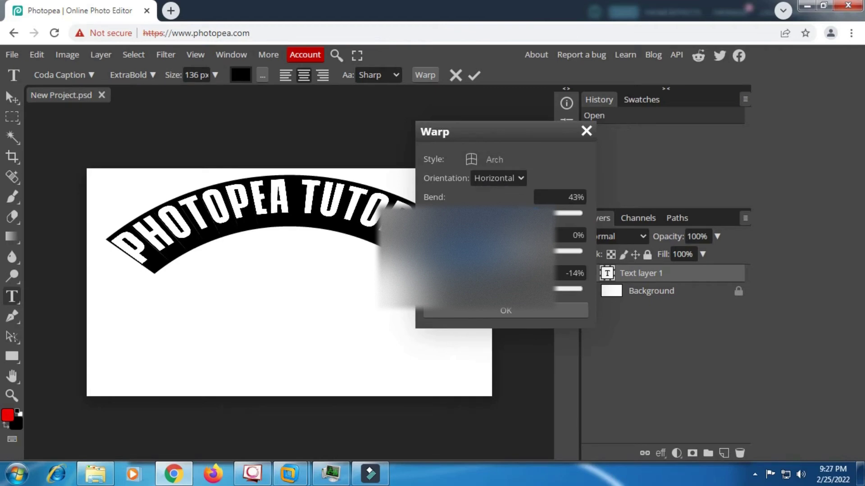
{"action": "left_click_drag", "start_coordinate": [537, 213], "coordinate": [542, 213]}
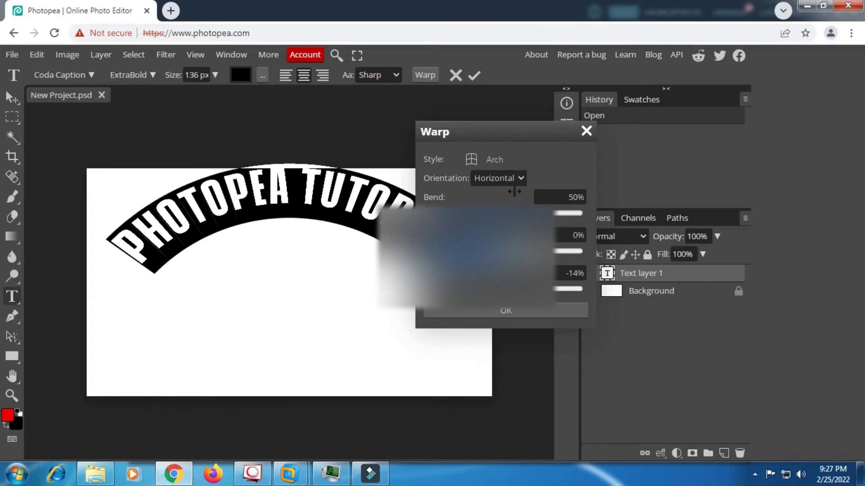
{"action": "left_click", "coordinate": [505, 309]}
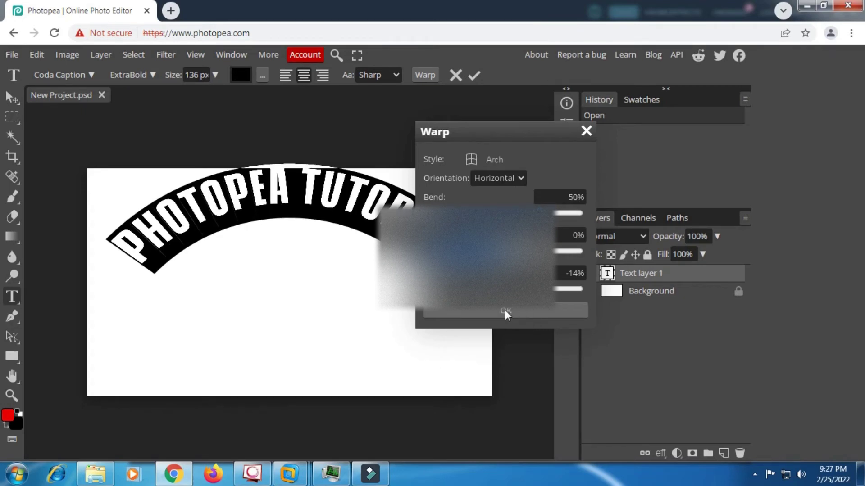
- Move the arched text down so it sits fully inside the white canvas
{"action": "left_click", "coordinate": [276, 179]}
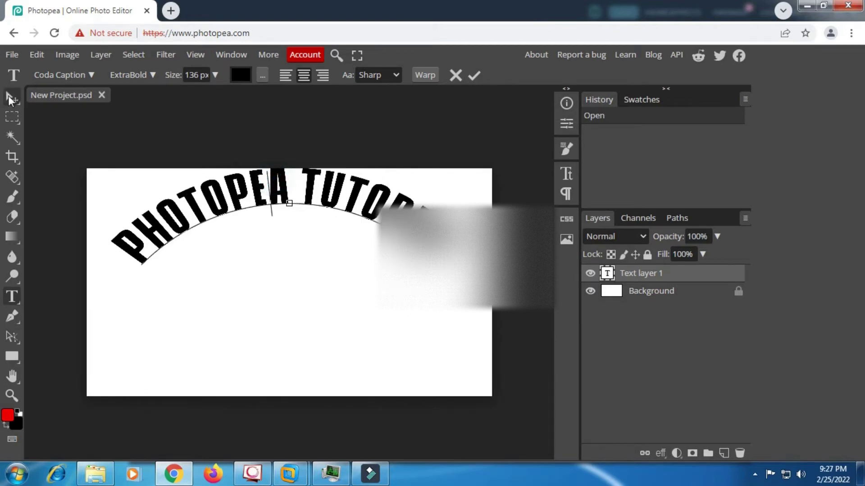
{"action": "left_click", "coordinate": [13, 96]}
{"action": "left_click_drag", "start_coordinate": [283, 205], "coordinate": [283, 248]}
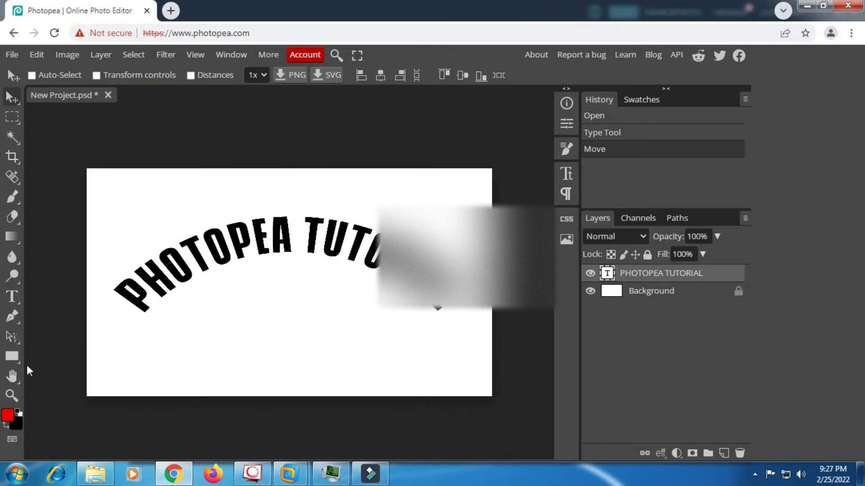
- Select all of the arched "PHOTOPEA TUTORIAL" text and change its color to red
{"action": "left_click", "coordinate": [12, 297]}
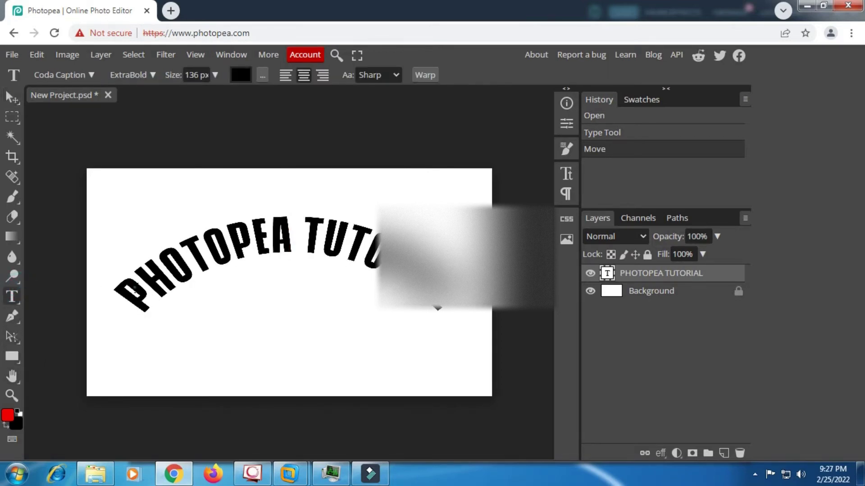
{"action": "left_click", "coordinate": [118, 290]}
{"action": "double_click", "coordinate": [218, 257]}
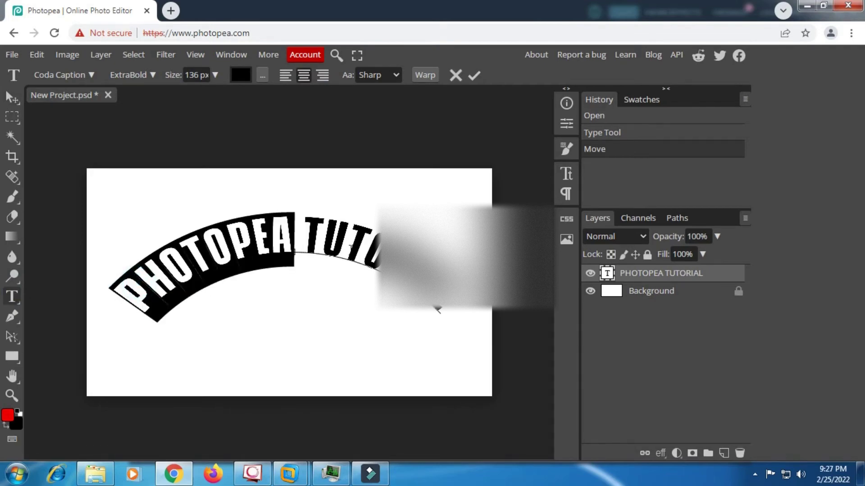
{"action": "double_click", "coordinate": [364, 250]}
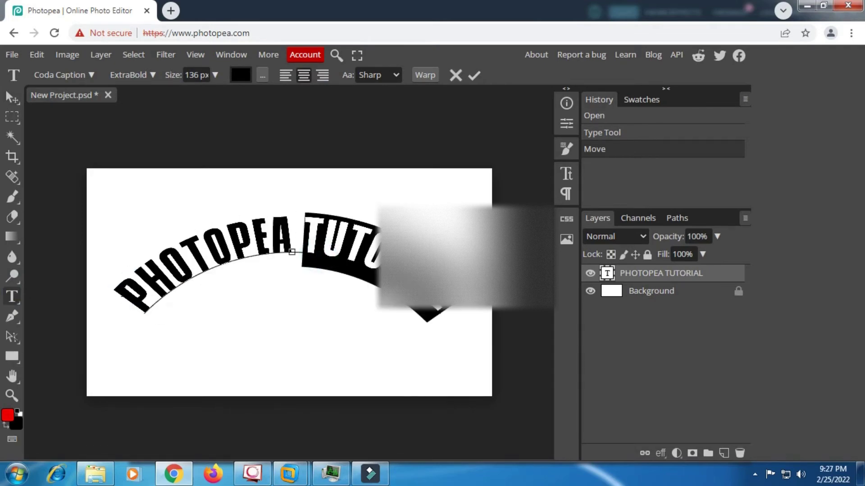
{"action": "double_click", "coordinate": [120, 292]}
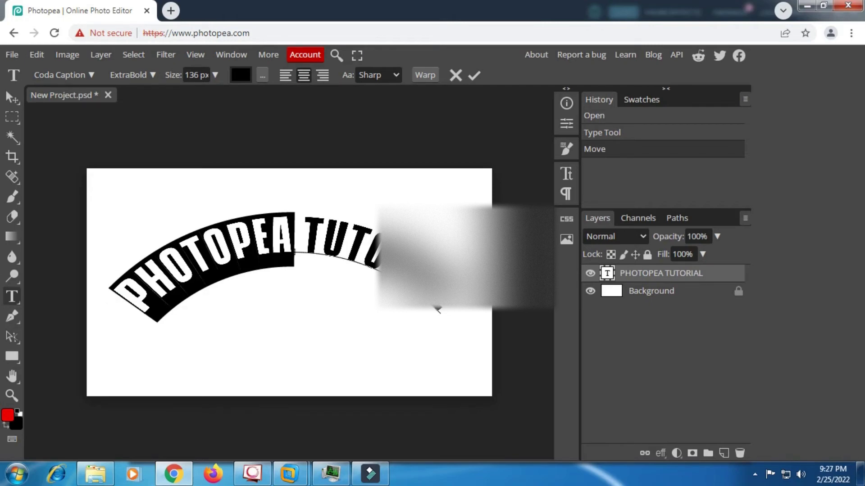
{"action": "key", "text": "Right"}
{"action": "left_click_drag", "start_coordinate": [432, 309], "coordinate": [118, 301]}
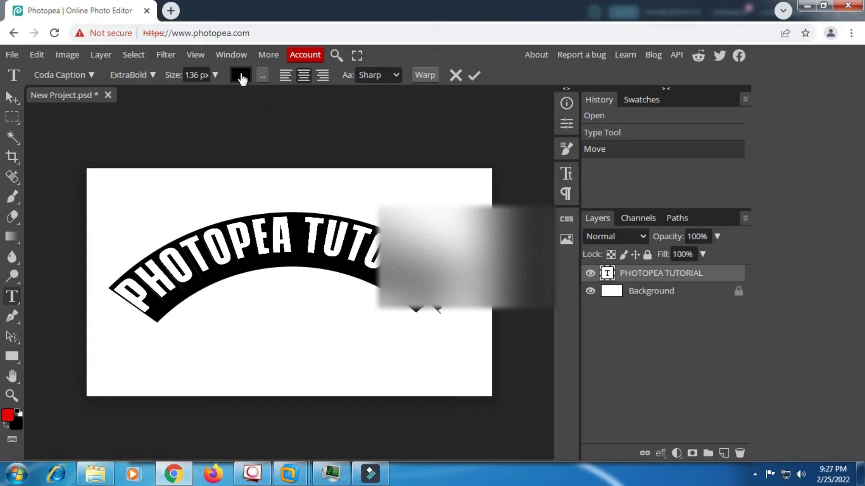
{"action": "left_click", "coordinate": [242, 75]}
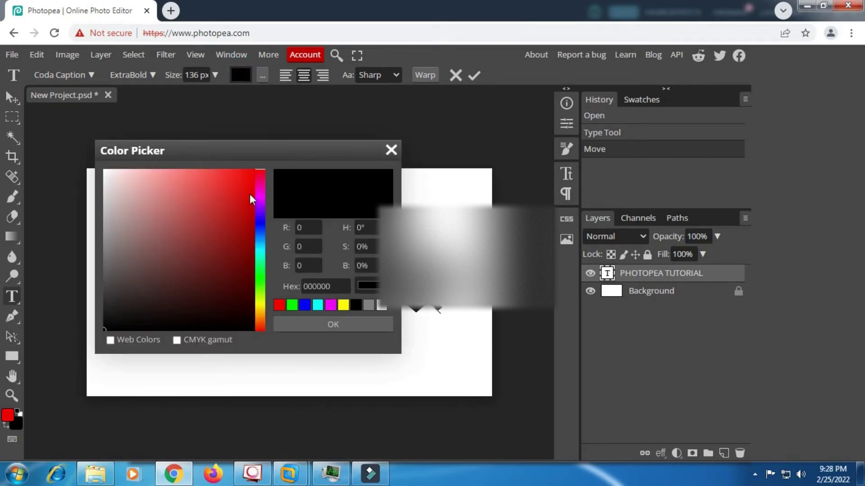
{"action": "left_click_drag", "start_coordinate": [239, 182], "coordinate": [253, 166]}
{"action": "left_click", "coordinate": [338, 327]}
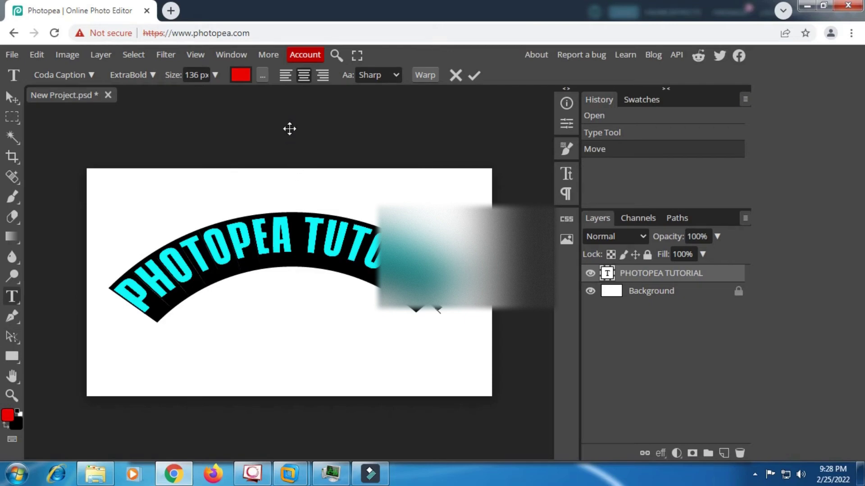
- Enable a black stroke on the selected arched text and set its width to 2 px
{"action": "left_click", "coordinate": [263, 76]}
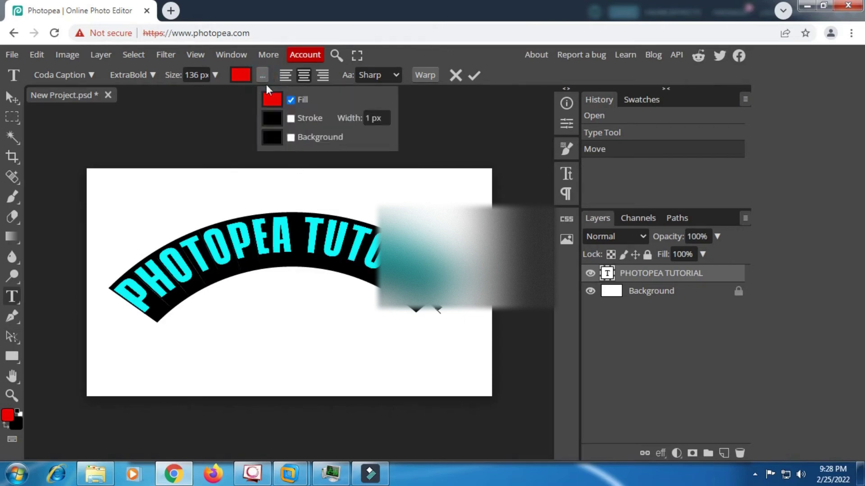
{"action": "left_click", "coordinate": [291, 118]}
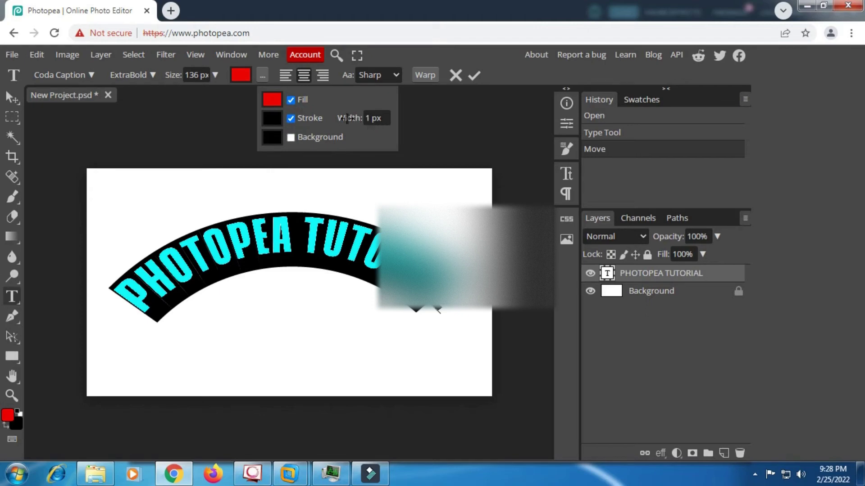
{"action": "left_click_drag", "start_coordinate": [347, 118], "coordinate": [352, 118]}
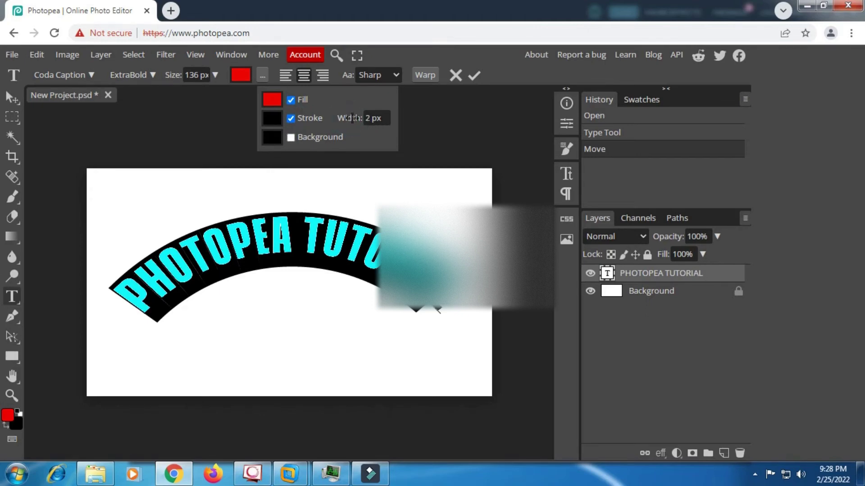
{"action": "left_click", "coordinate": [310, 237]}
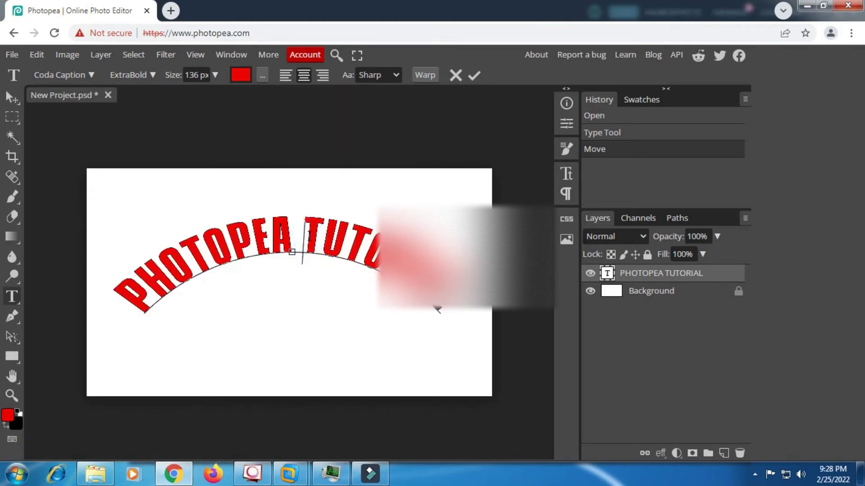
- Select the full arched text including its last letter and set its fill color to red fa0b0b
{"action": "key", "text": "alt"}
{"action": "left_click", "coordinate": [437, 310]}
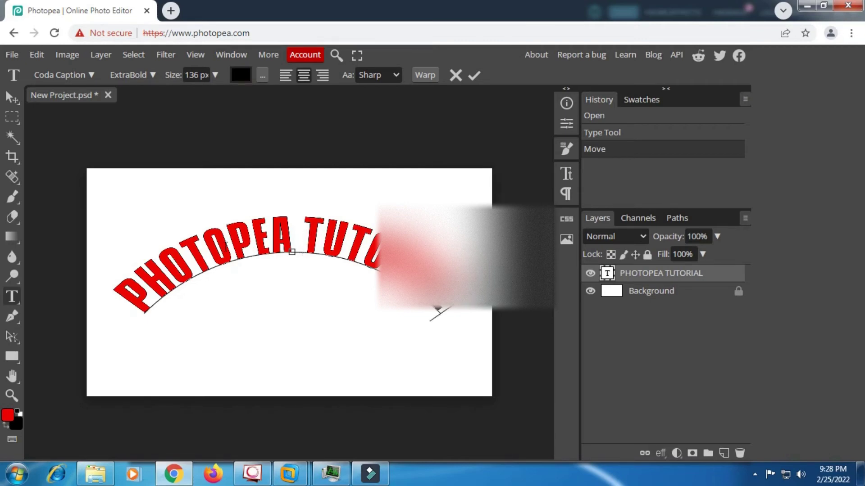
{"action": "left_click", "coordinate": [135, 290]}
{"action": "key", "text": "shift+Right"}
{"action": "key", "text": "shift+Right"}
{"action": "key", "text": "shift+Right"}
{"action": "key", "text": "shift+Right"}
{"action": "key", "text": "shift+Right"}
{"action": "key", "text": "shift+Right"}
{"action": "key", "text": "shift+Right"}
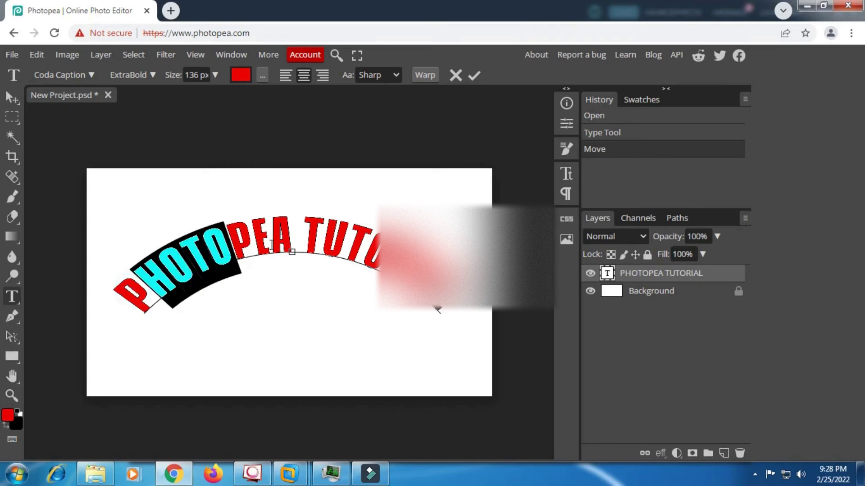
{"action": "left_click_drag", "start_coordinate": [125, 300], "coordinate": [433, 311]}
{"action": "left_click_drag", "start_coordinate": [446, 247], "coordinate": [446, 247]}
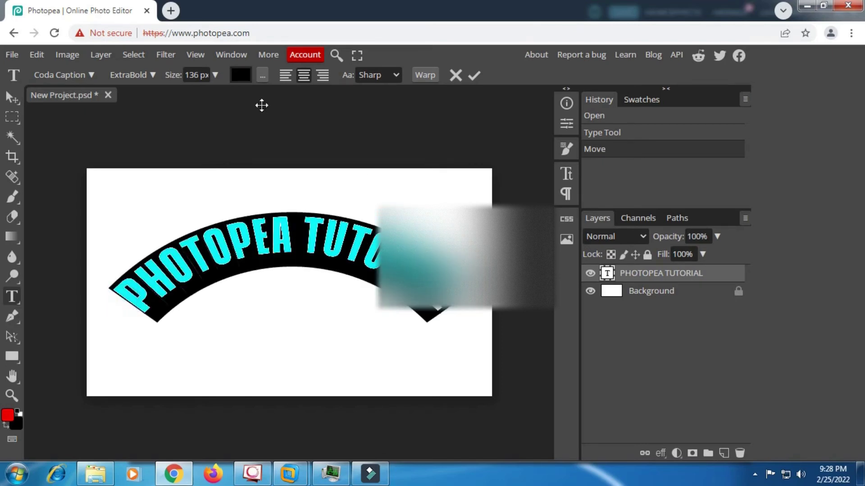
{"action": "left_click", "coordinate": [246, 79]}
{"action": "left_click", "coordinate": [248, 172]}
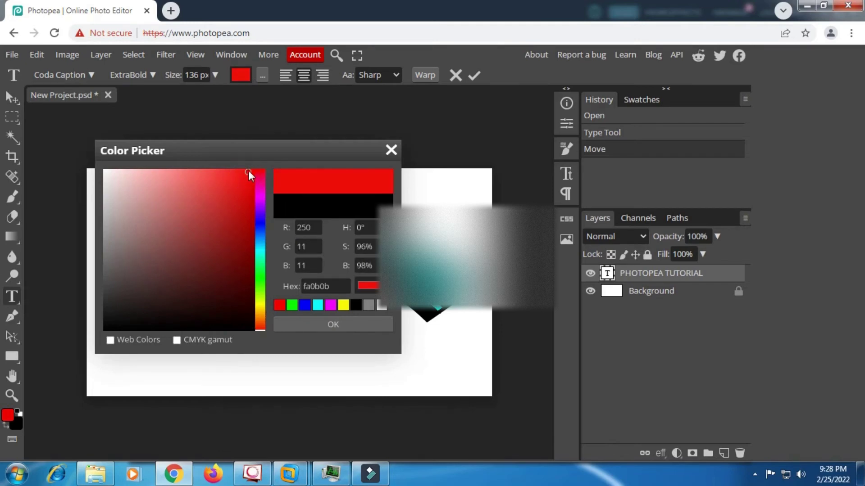
{"action": "left_click", "coordinate": [348, 322]}
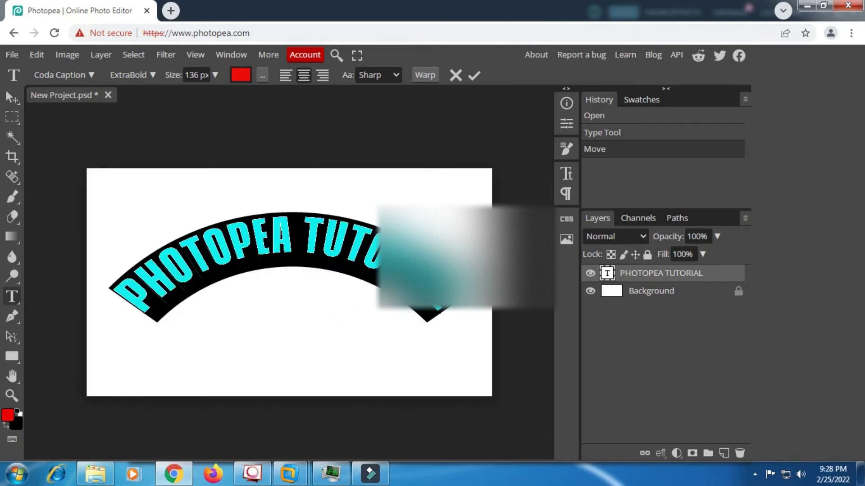
{"action": "left_click", "coordinate": [300, 246]}
{"action": "scroll", "coordinate": [288, 244], "scroll_direction": "up", "scroll_amount": 3}
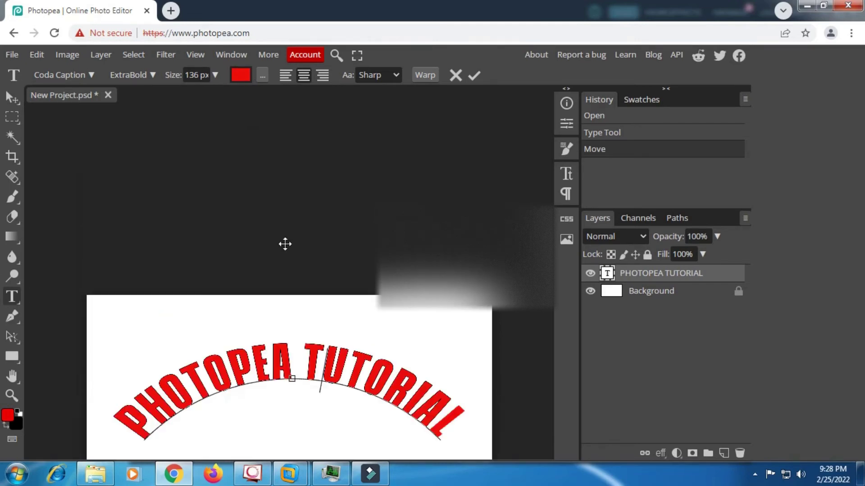
{"action": "scroll", "coordinate": [285, 244], "scroll_direction": "down", "scroll_amount": 3}
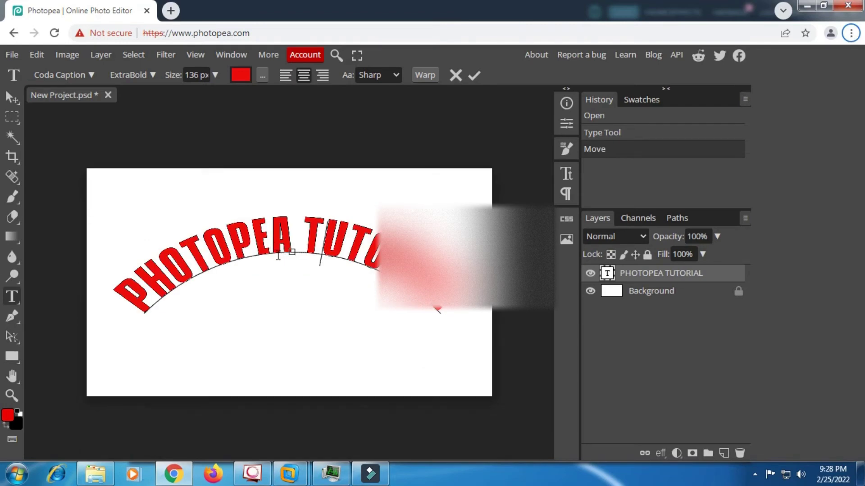
- Select all of the arched text and set its stroke to 4 px wide in black 000000
{"action": "scroll", "coordinate": [279, 256], "scroll_direction": "up", "scroll_amount": 3}
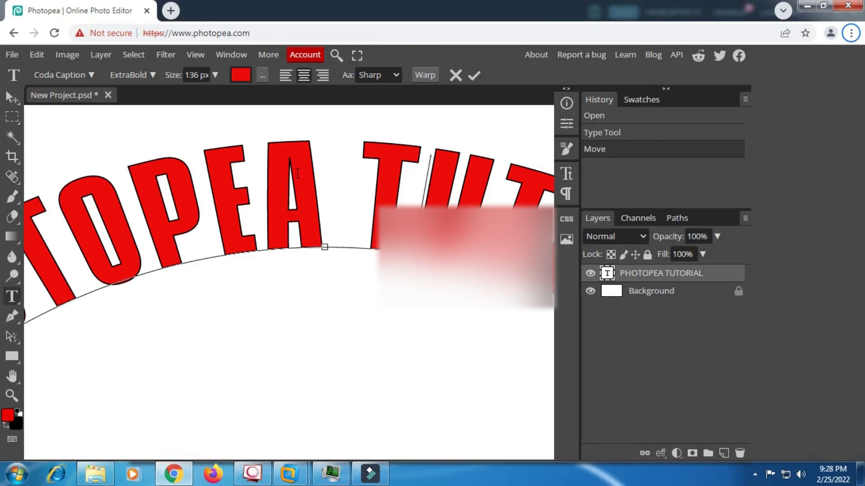
{"action": "key", "text": "Left"}
{"action": "key", "text": "Left"}
{"action": "key", "text": "ctrl+a"}
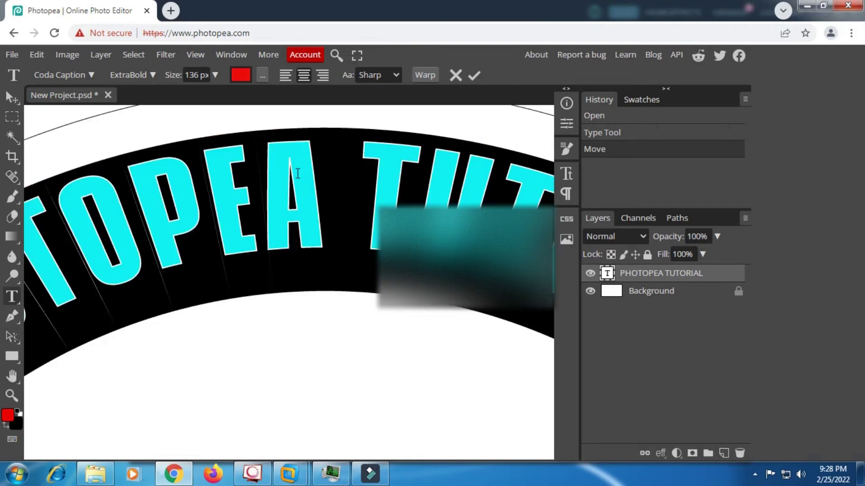
{"action": "left_click", "coordinate": [263, 77]}
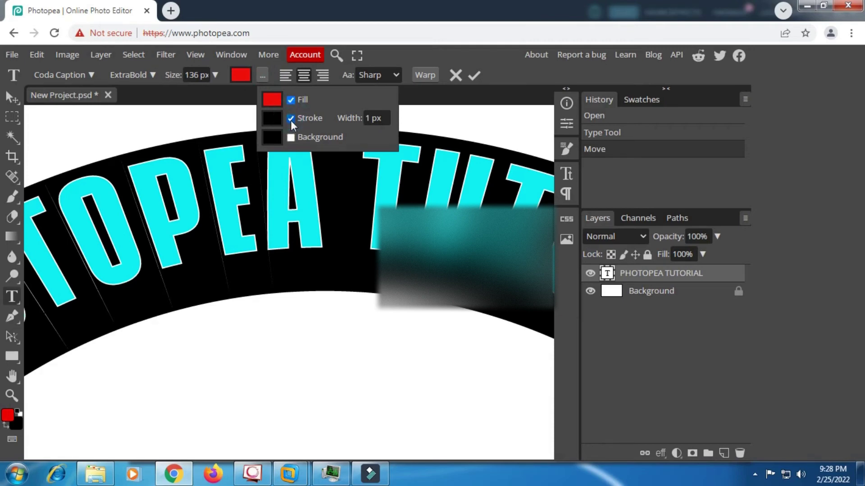
{"action": "left_click", "coordinate": [347, 118]}
{"action": "left_click_drag", "start_coordinate": [347, 118], "coordinate": [359, 118]}
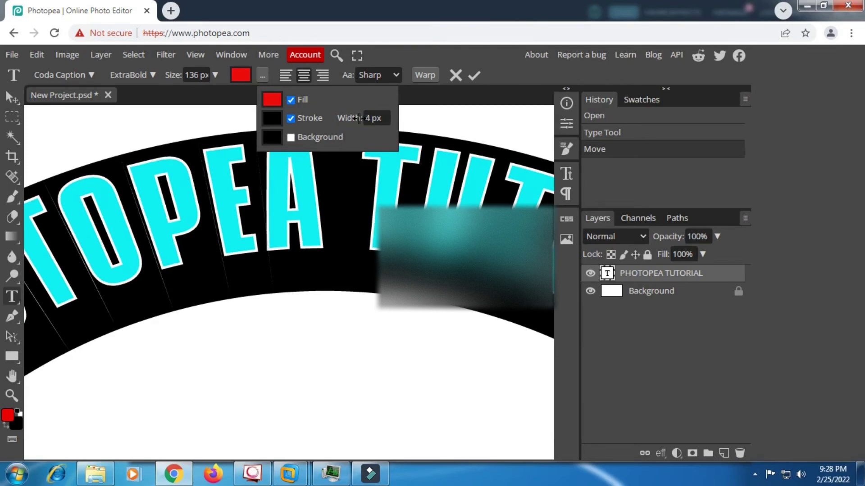
{"action": "left_click", "coordinate": [276, 121]}
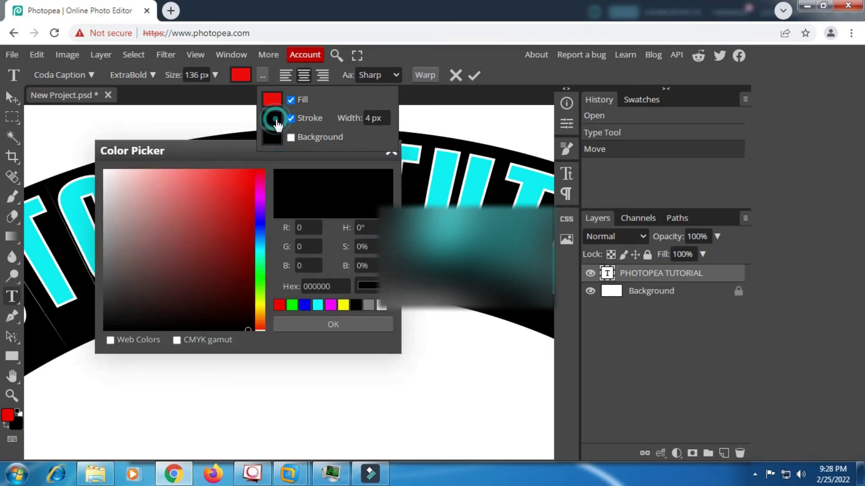
{"action": "left_click", "coordinate": [333, 325]}
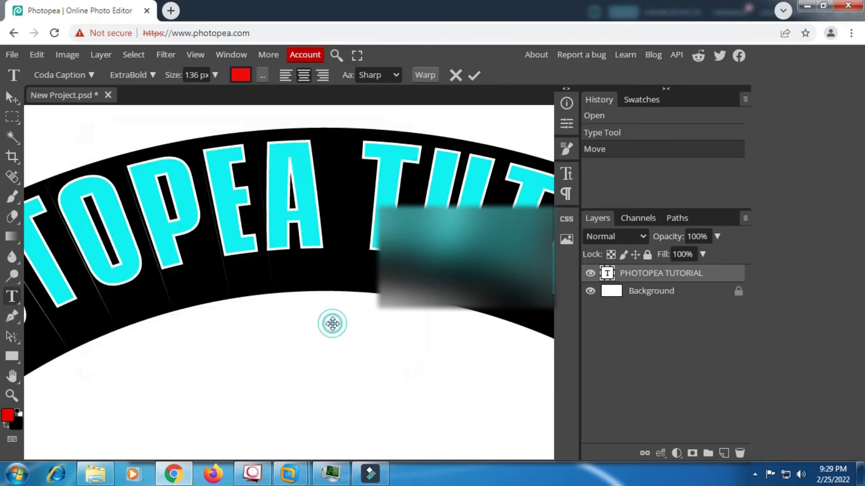
{"action": "left_click", "coordinate": [333, 178]}
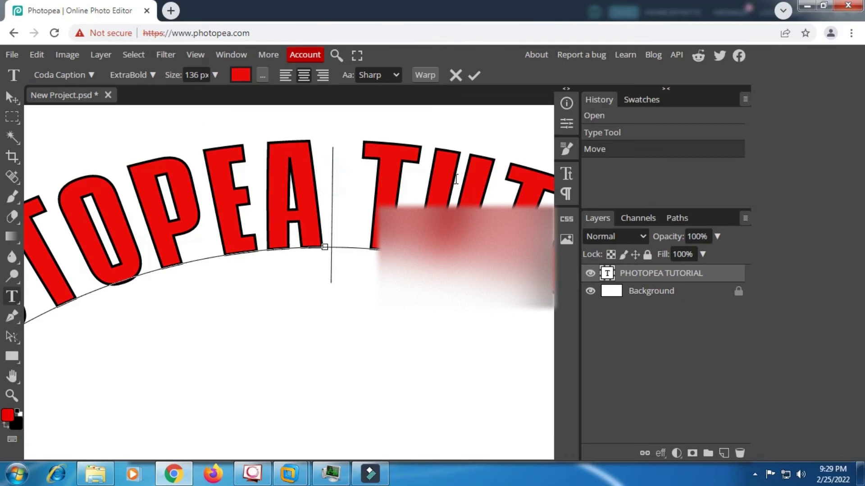
- Turn off the stroke on the whole arched text
{"action": "left_click", "coordinate": [264, 75]}
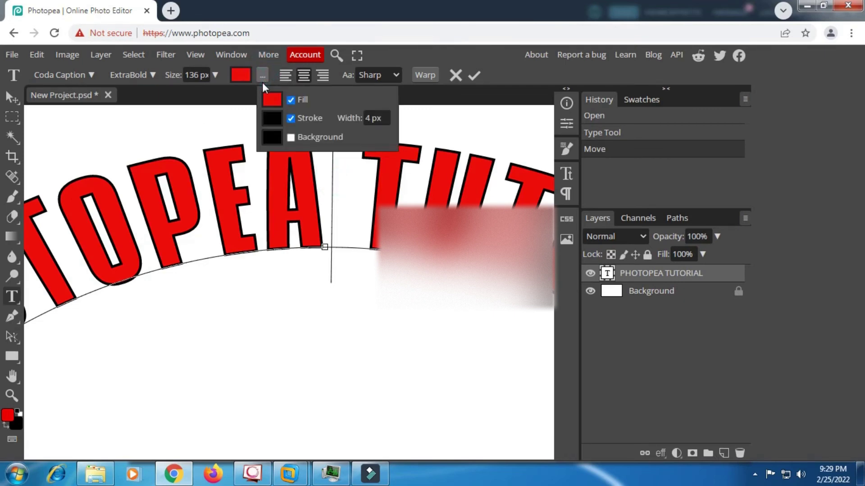
{"action": "left_click", "coordinate": [242, 190]}
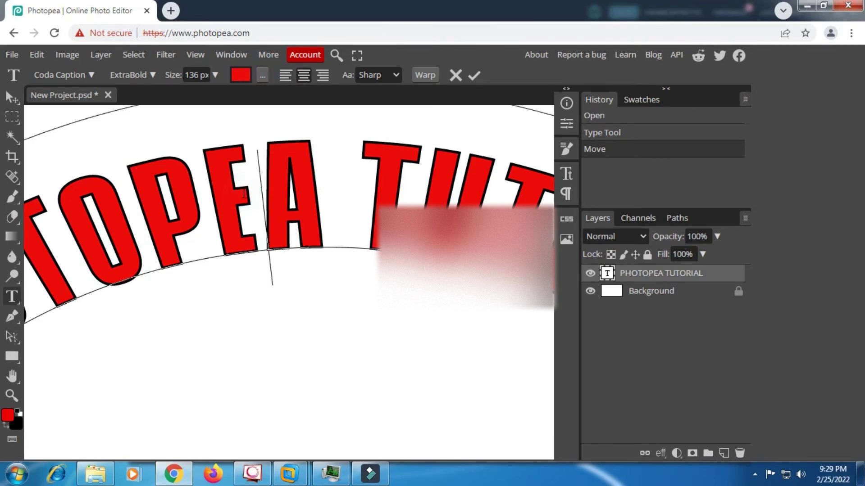
{"action": "key", "text": "ctrl+a"}
{"action": "left_click", "coordinate": [263, 75]}
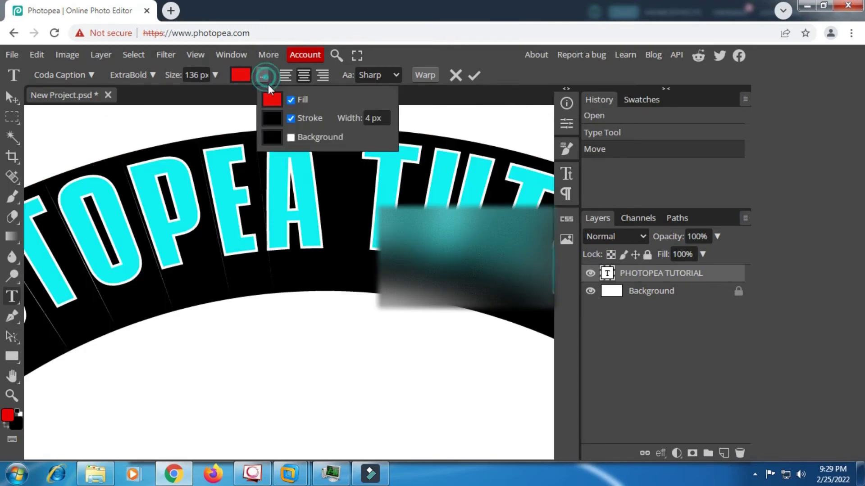
{"action": "left_click", "coordinate": [290, 118]}
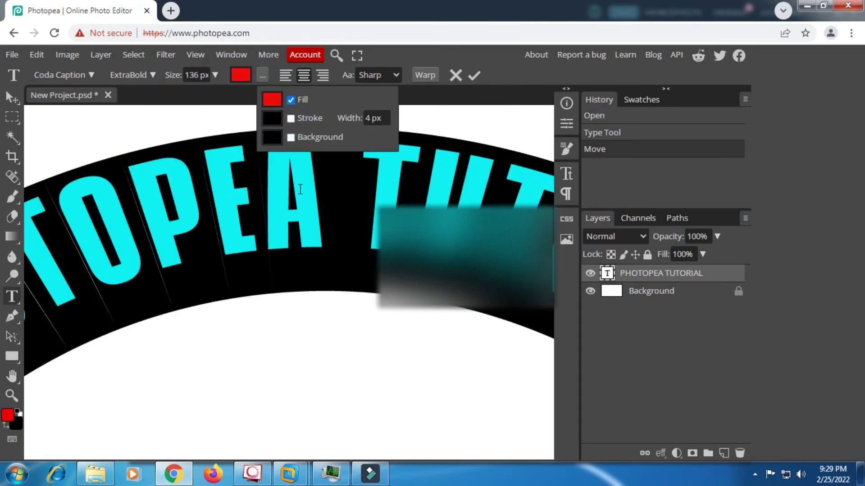
{"action": "left_click", "coordinate": [301, 188]}
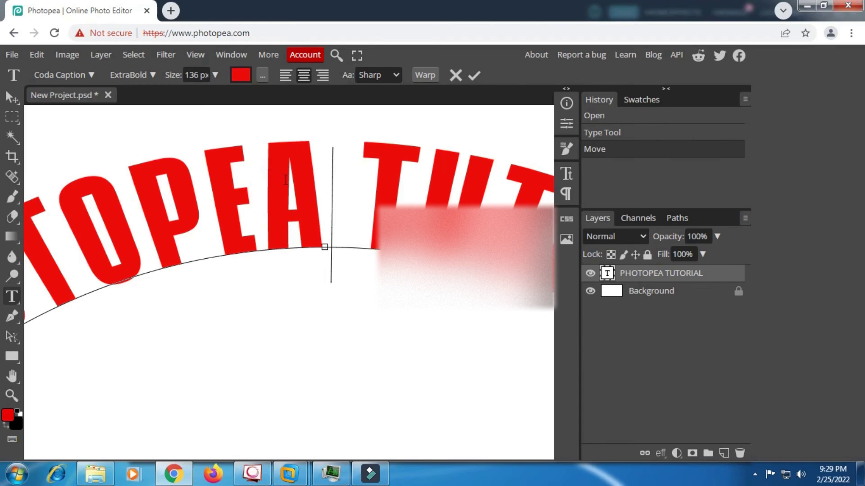
- Turn the stroke back on for the whole arched text and commit the text edit
{"action": "key", "text": "ctrl+a"}
{"action": "left_click", "coordinate": [261, 77]}
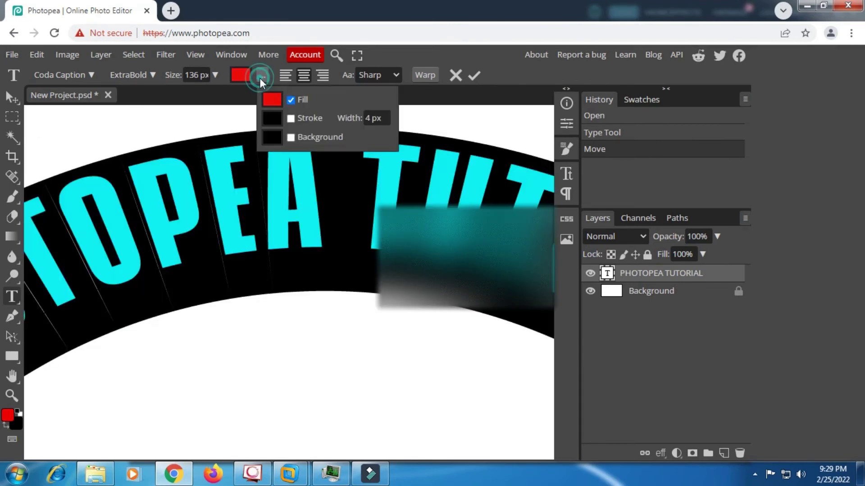
{"action": "left_click", "coordinate": [291, 118]}
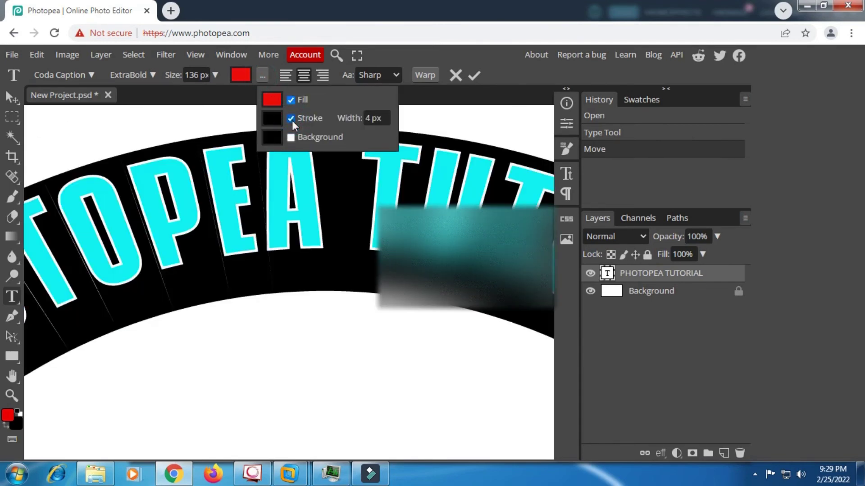
{"action": "left_click", "coordinate": [301, 178]}
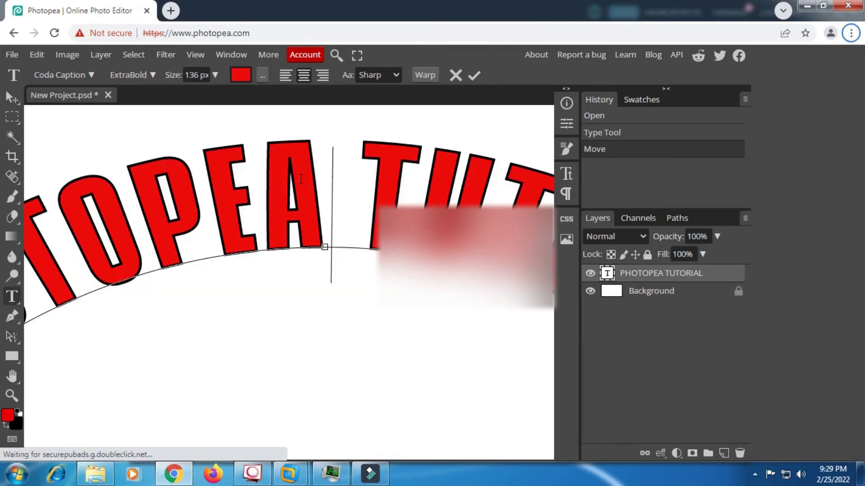
{"action": "scroll", "coordinate": [301, 179], "scroll_direction": "down", "scroll_amount": 3}
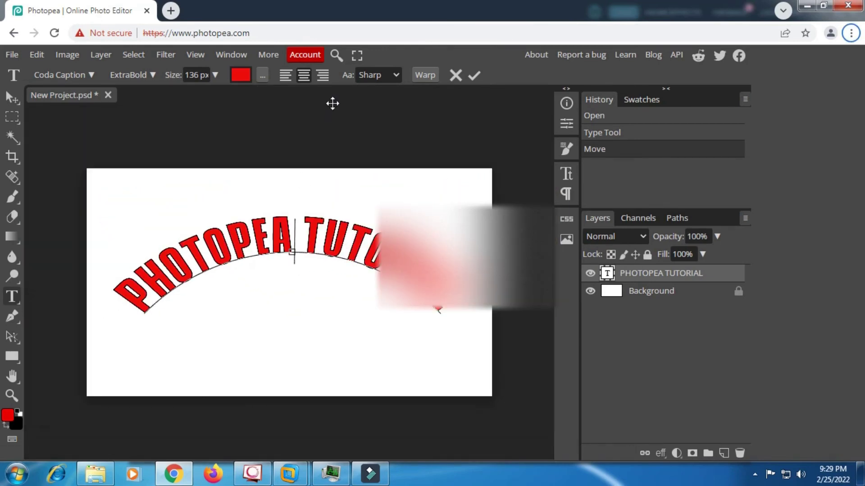
{"action": "left_click", "coordinate": [476, 75]}
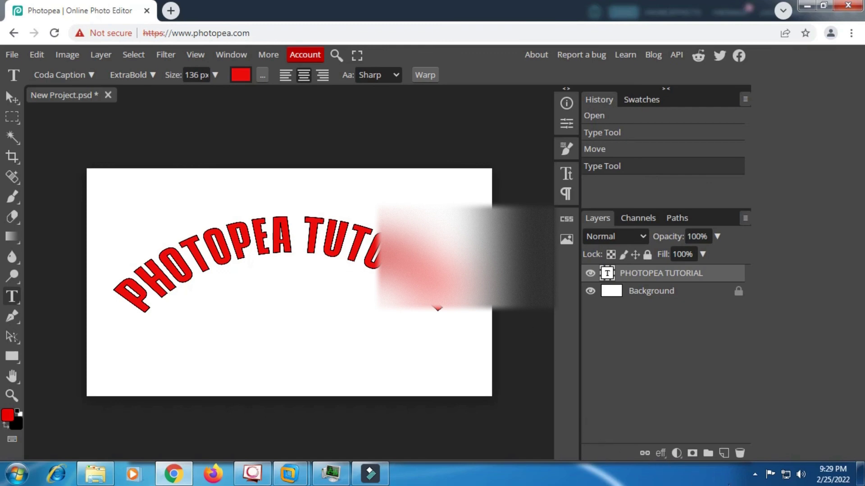
- Export the design as a JPG named New Project at 1920 x 1080 px with 100% quality
{"action": "left_click", "coordinate": [16, 56]}
{"action": "mouse_move", "coordinate": [69, 245]}
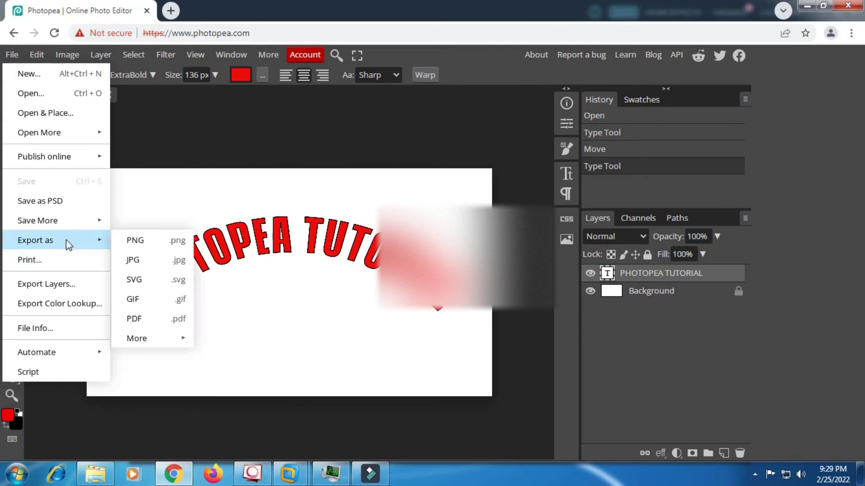
{"action": "left_click", "coordinate": [135, 260]}
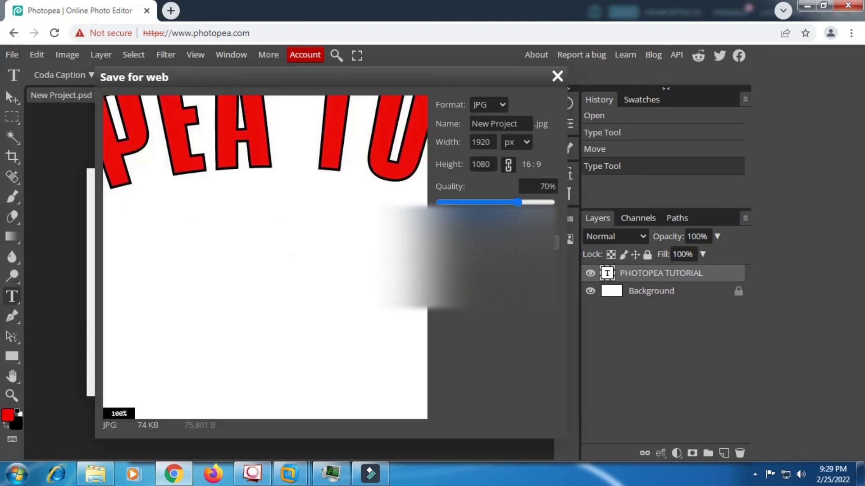
{"action": "left_click_drag", "start_coordinate": [518, 202], "coordinate": [560, 203]}
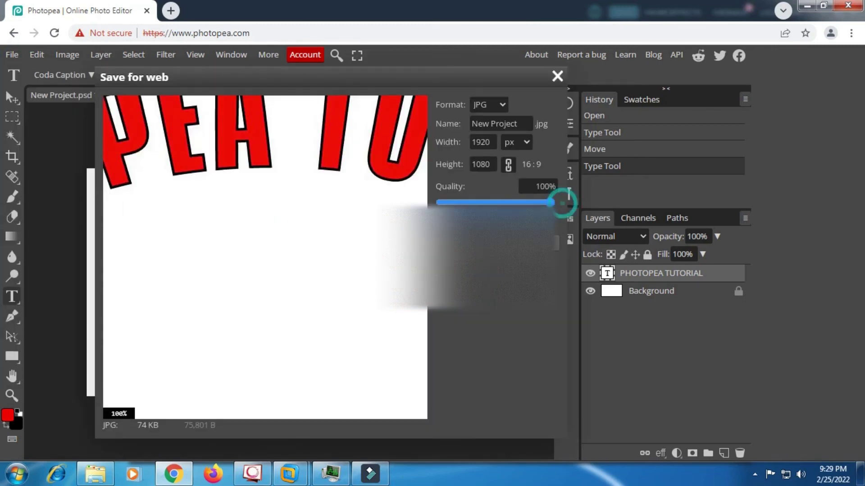
{"action": "key", "text": "Return"}
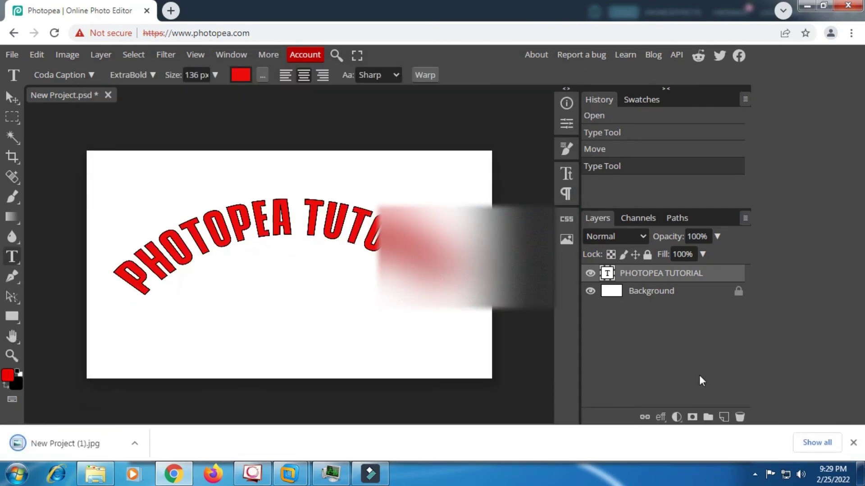
{"action": "left_click", "coordinate": [755, 475]}
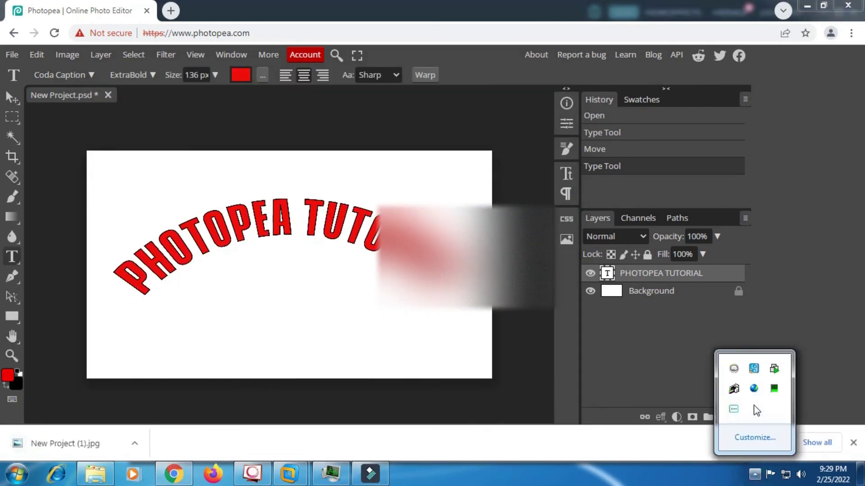
{"action": "right_click", "coordinate": [733, 411]}
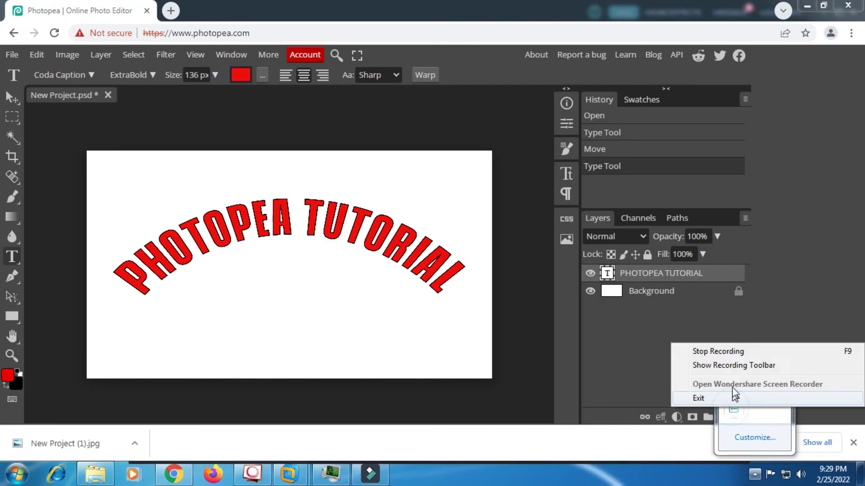
{"action": "left_click", "coordinate": [715, 353]}
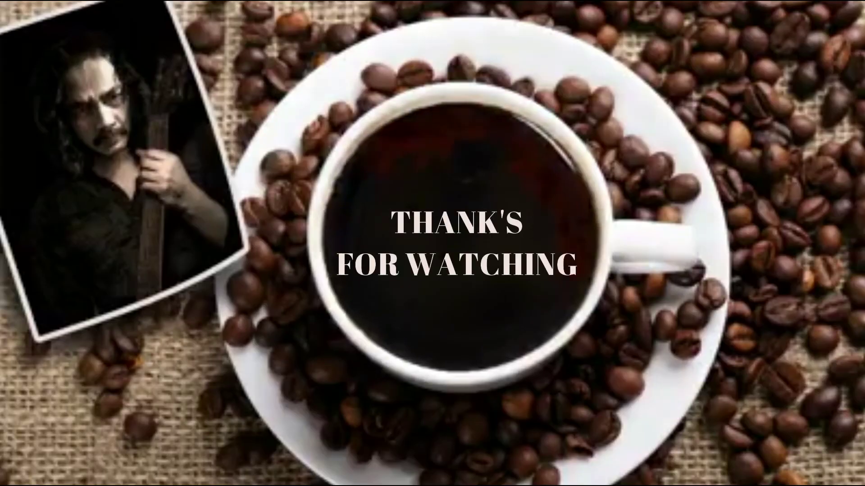